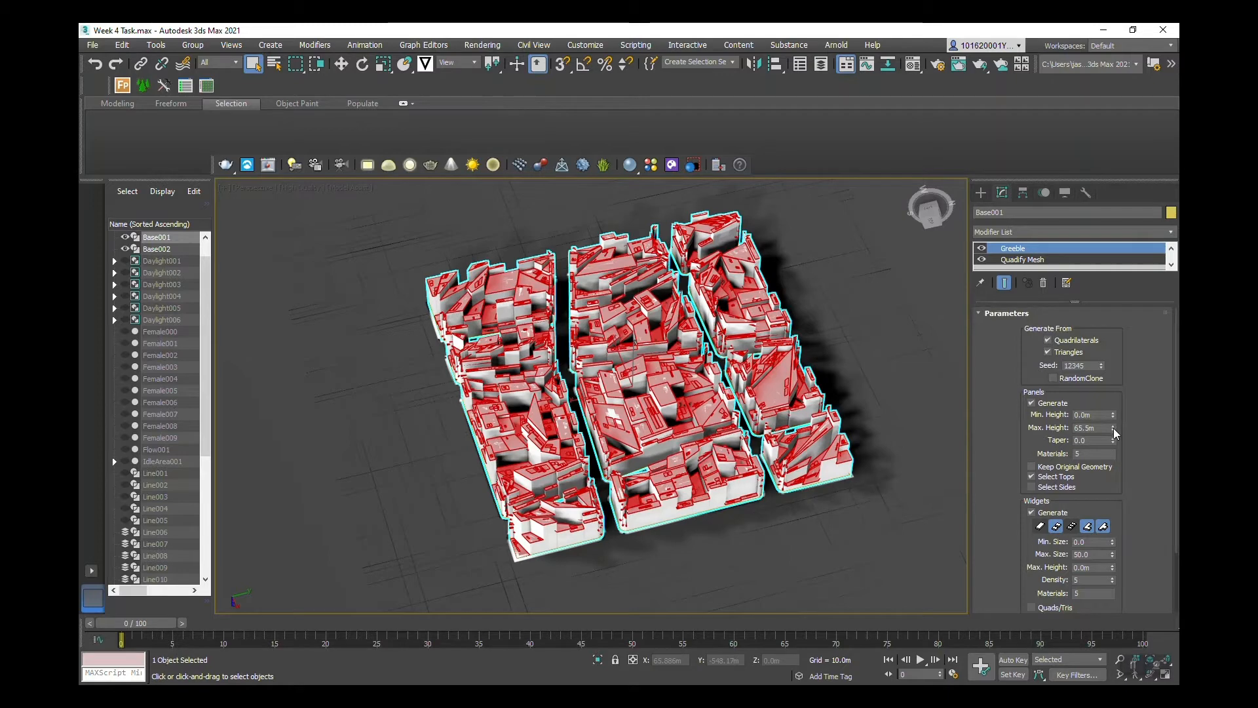
Set the Greeble panels' maximum height to 0 on Base001 so the city blocks start flat.
drag(1113, 431, 1023, 419)
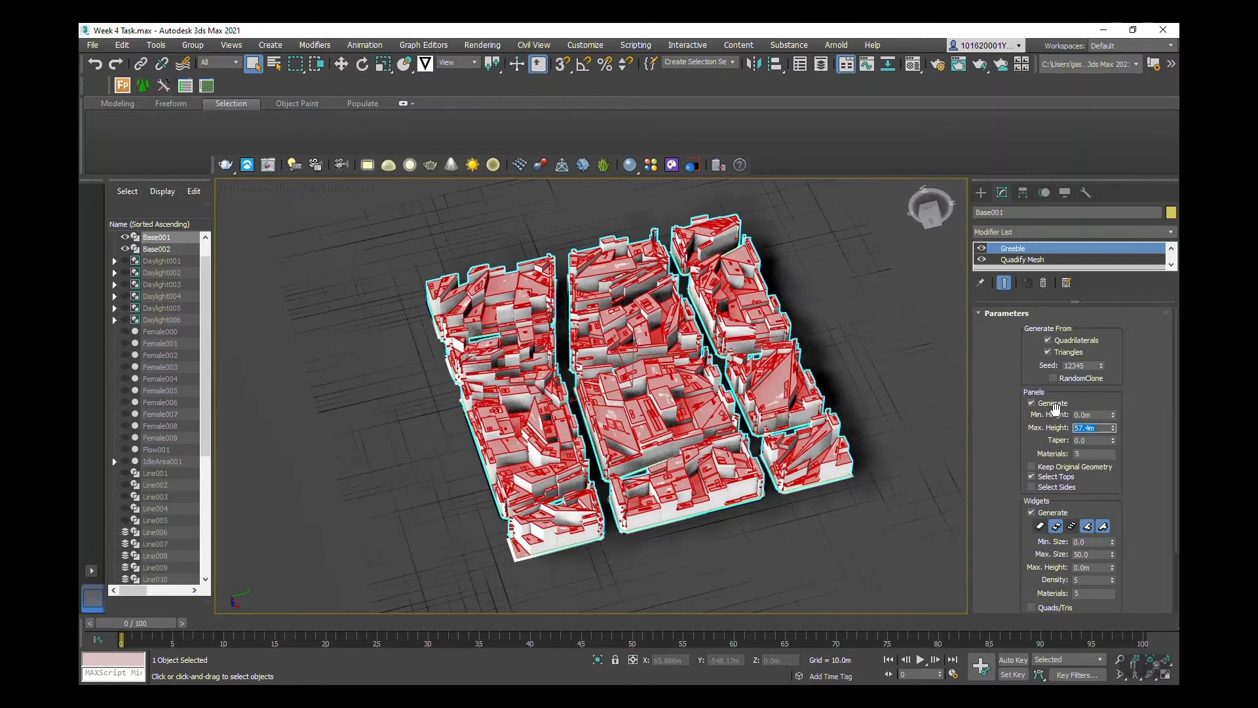
text(0)
key(Return)
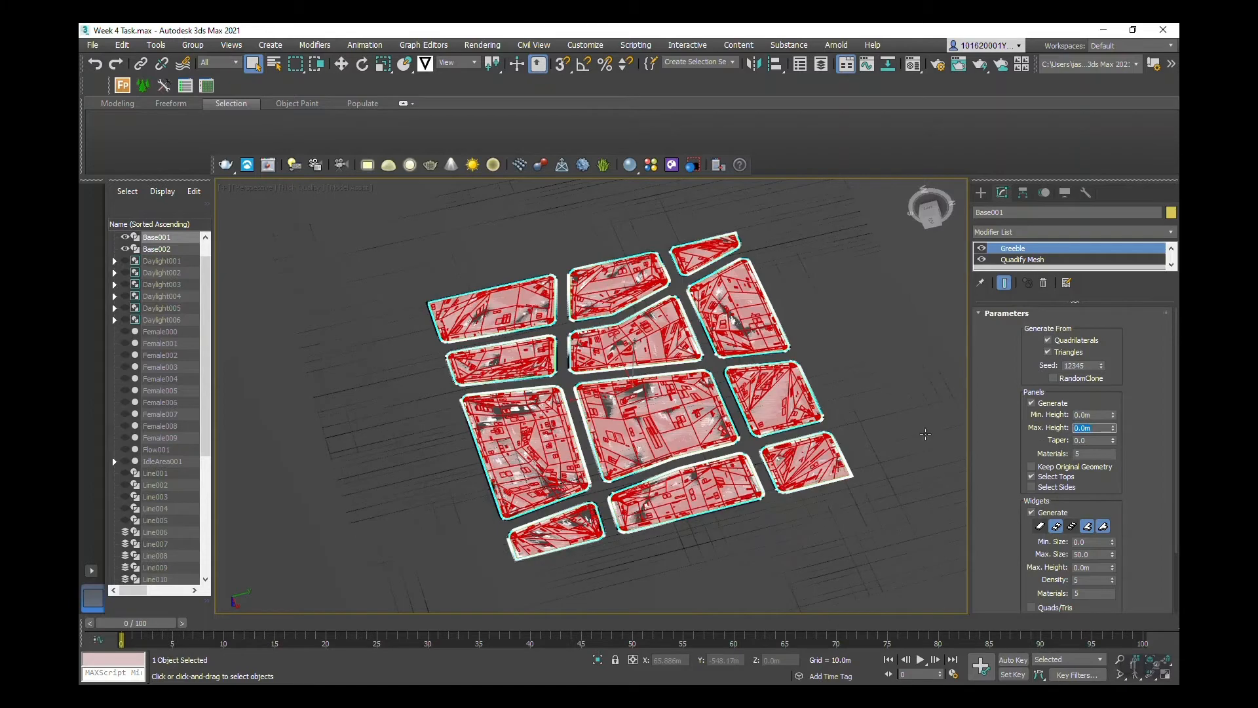
click(223, 188)
click(249, 200)
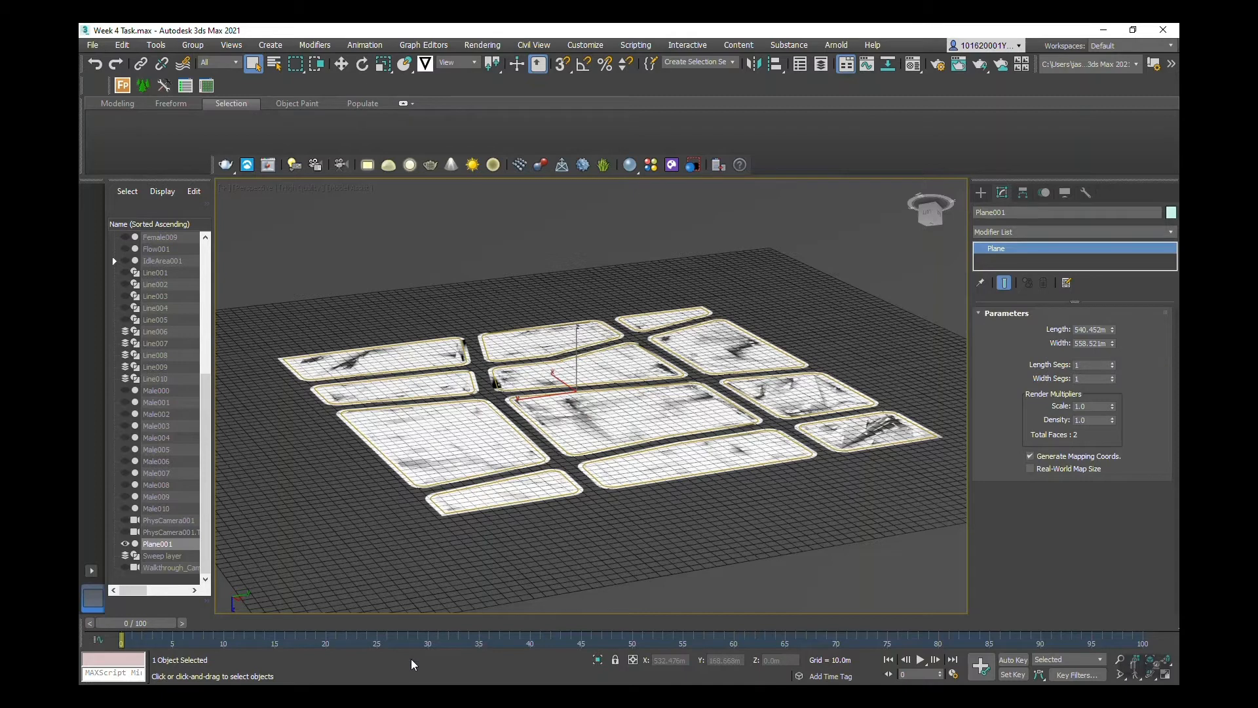
Turn on automatic keying and, at frame 35, raise the Base001 Greeble panels' maximum height to 143.3 m.
key(n)
click(1013, 659)
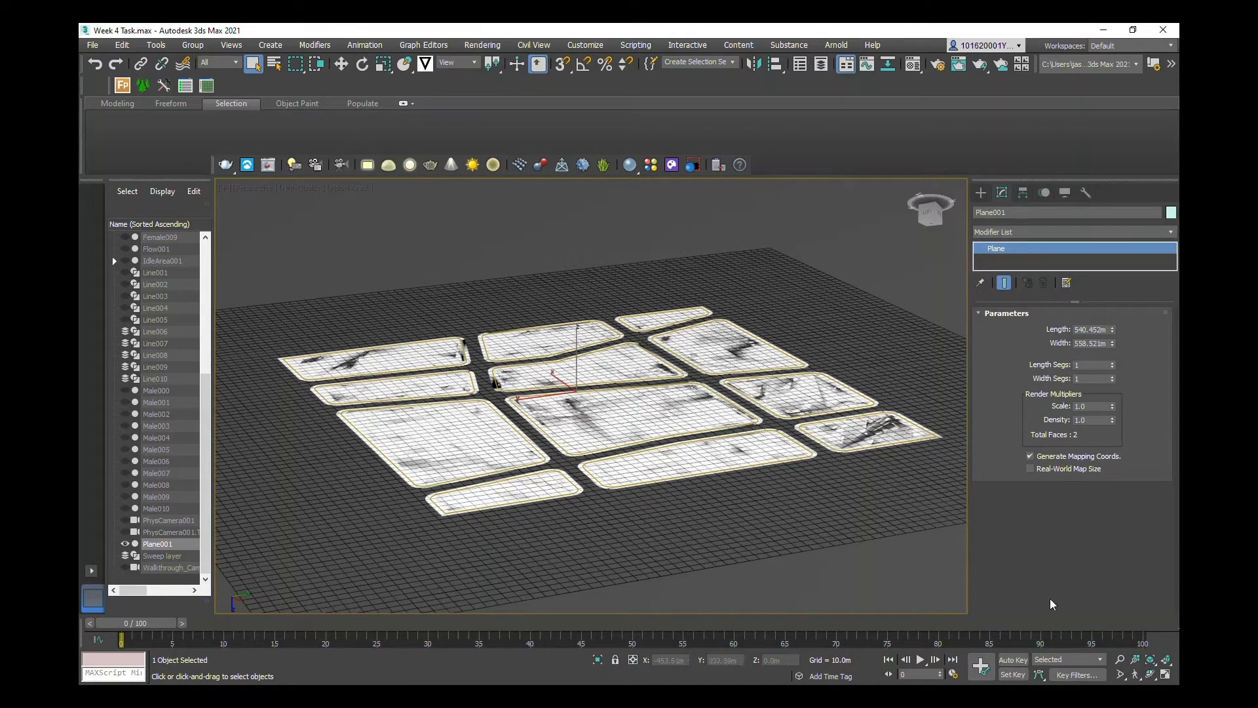
click(1017, 661)
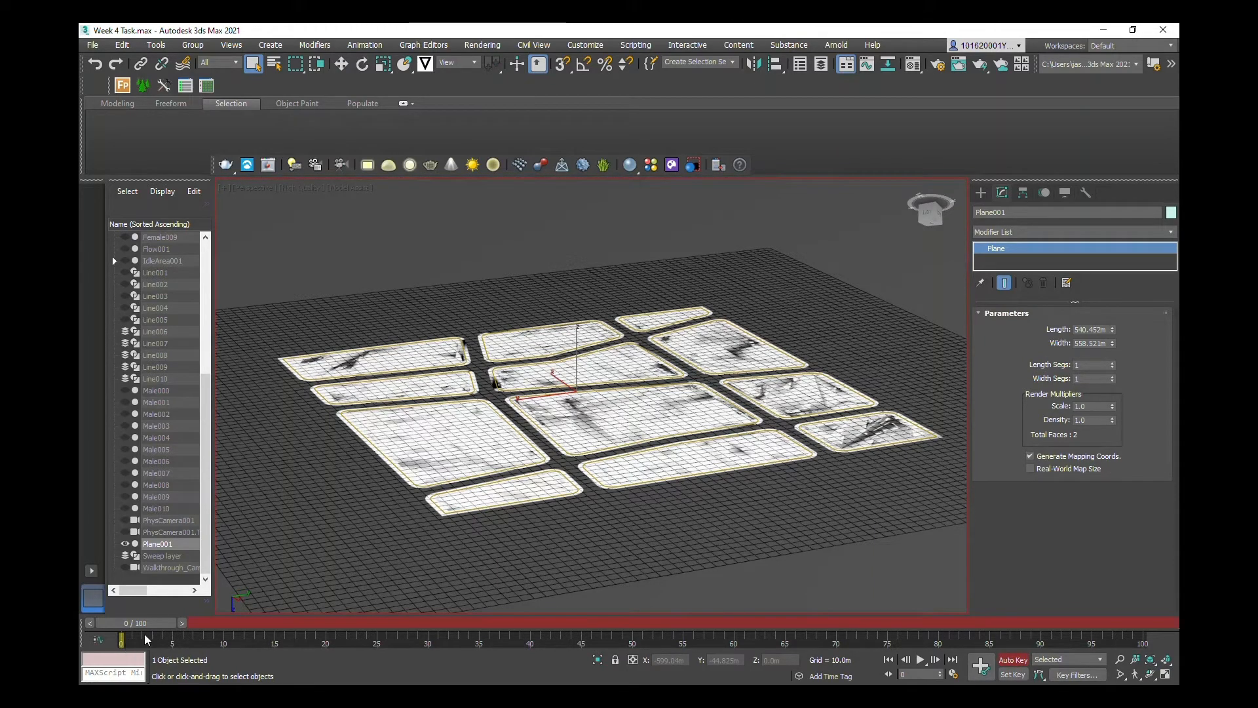
drag(163, 623, 505, 635)
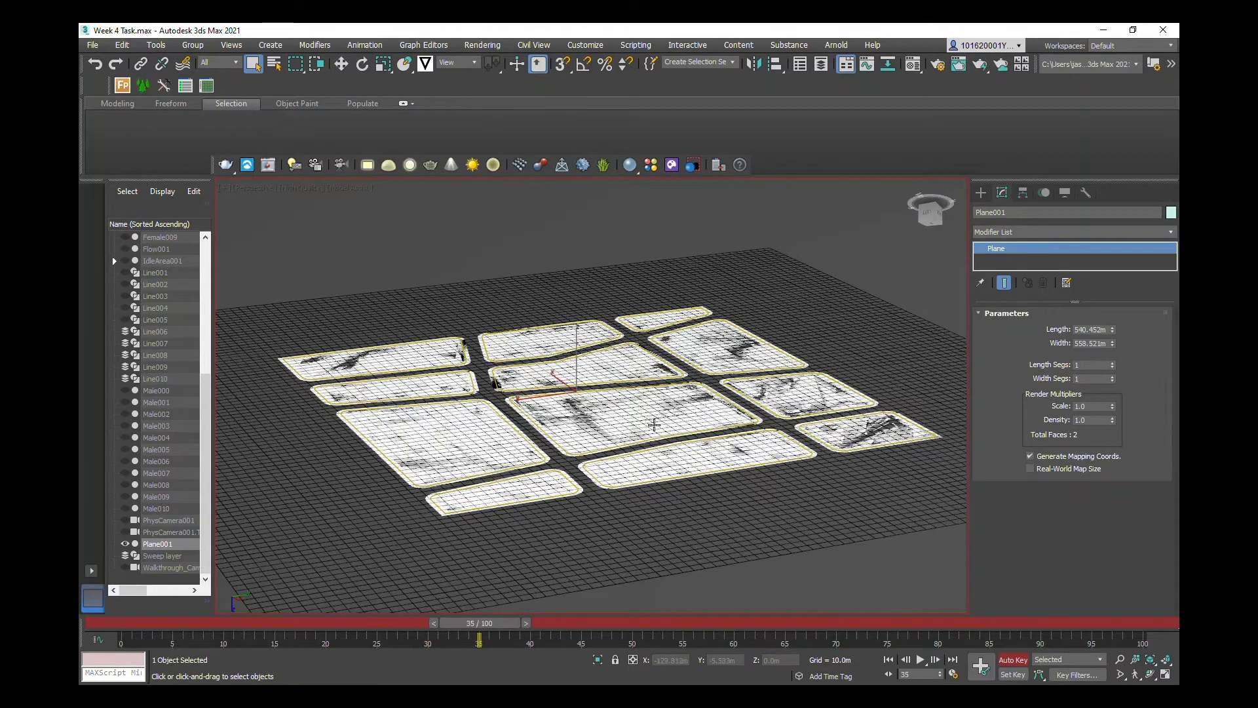
click(604, 414)
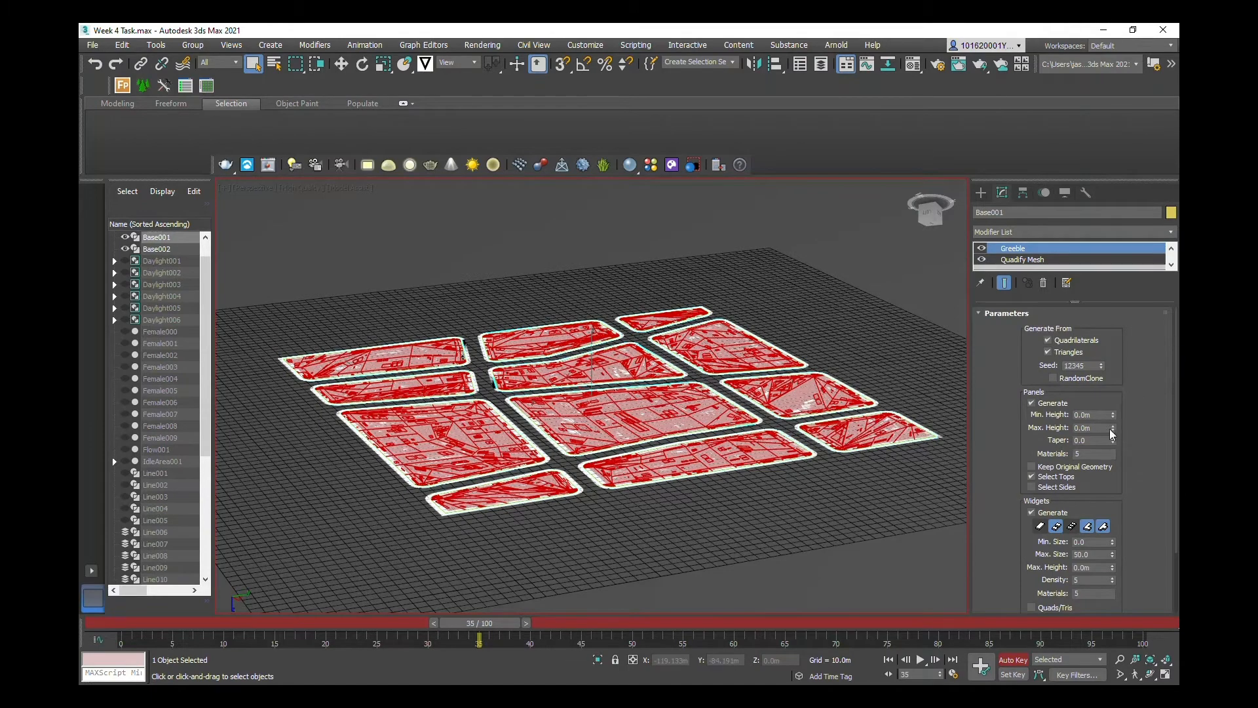
drag(1112, 430, 1108, 142)
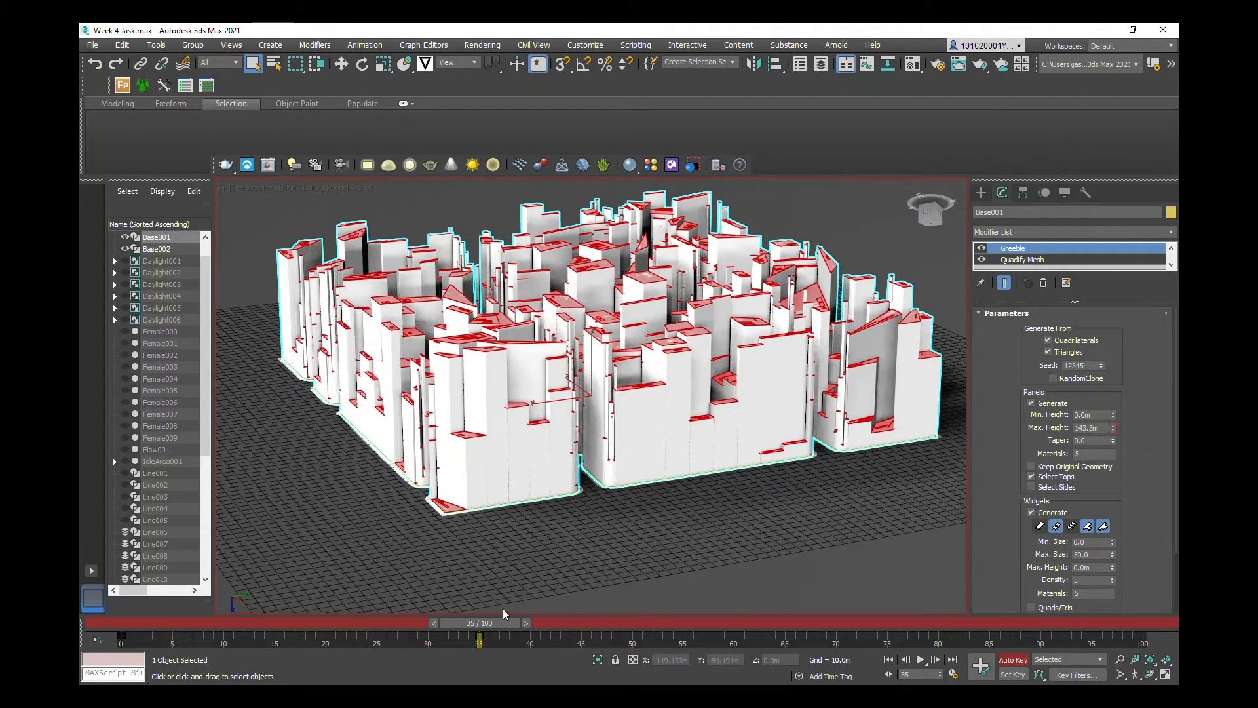
Return to frame 0 and play the animation to review the buildings growing.
drag(494, 623, 118, 609)
key(space)
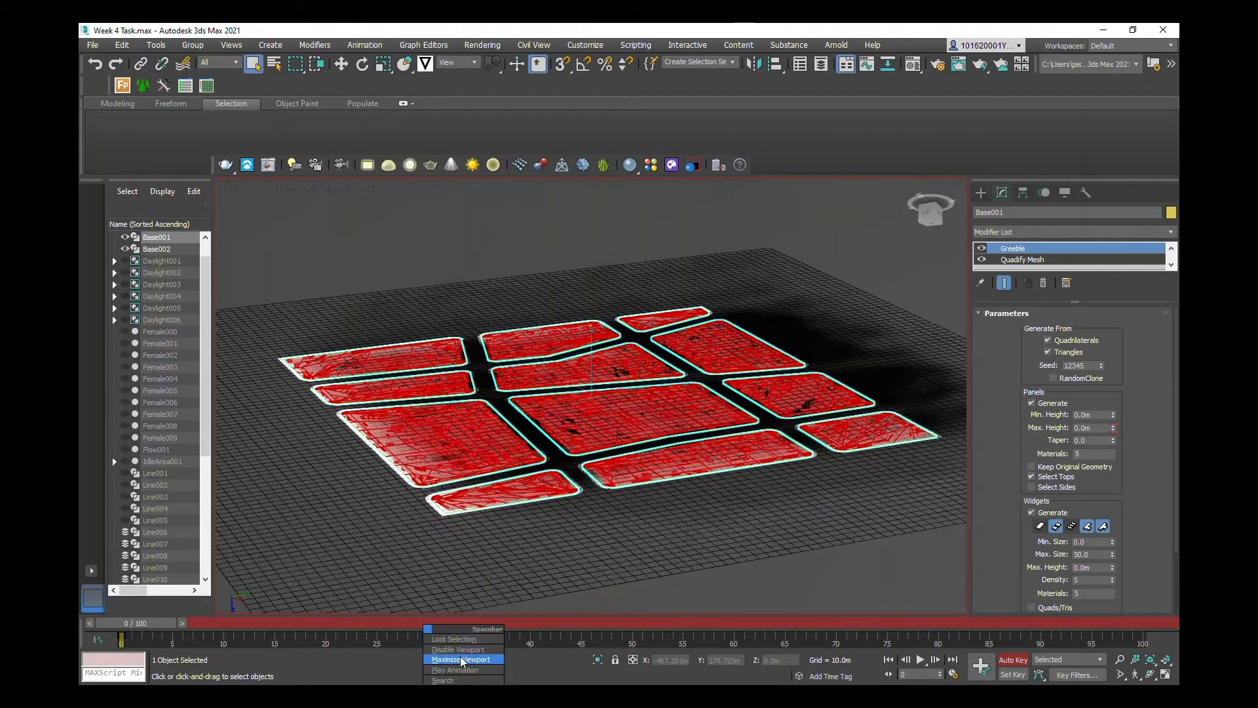
click(121, 630)
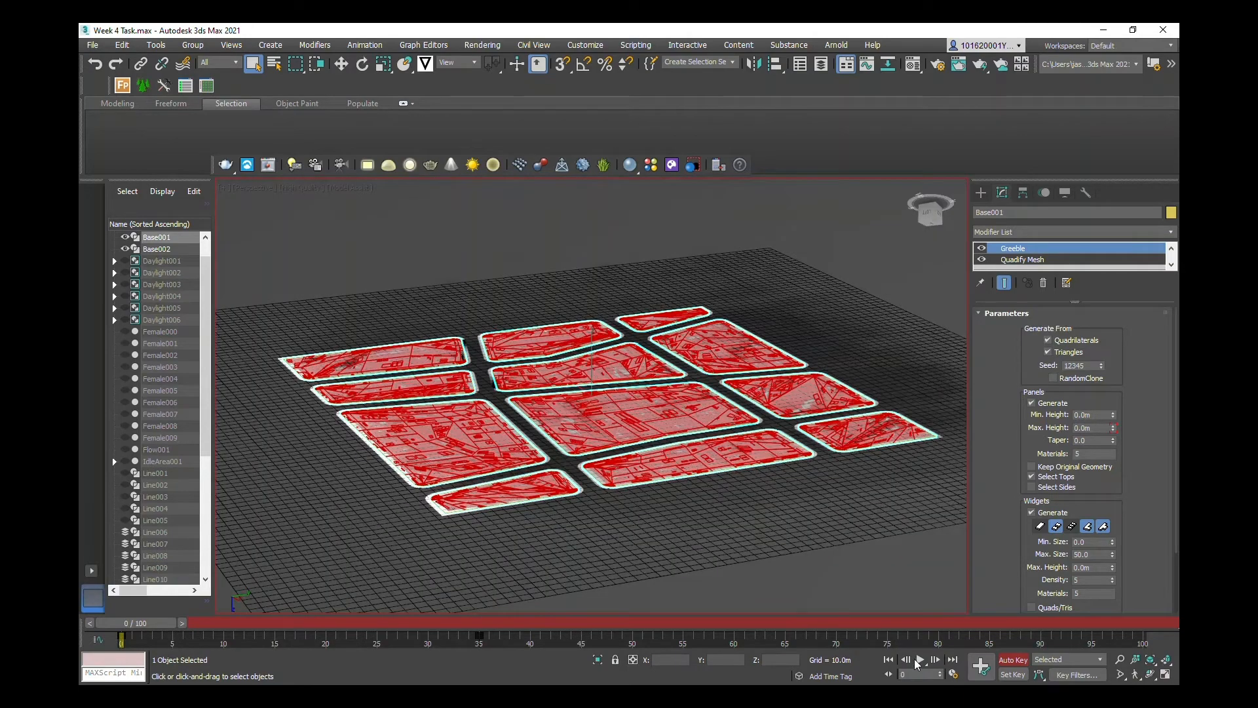
click(915, 659)
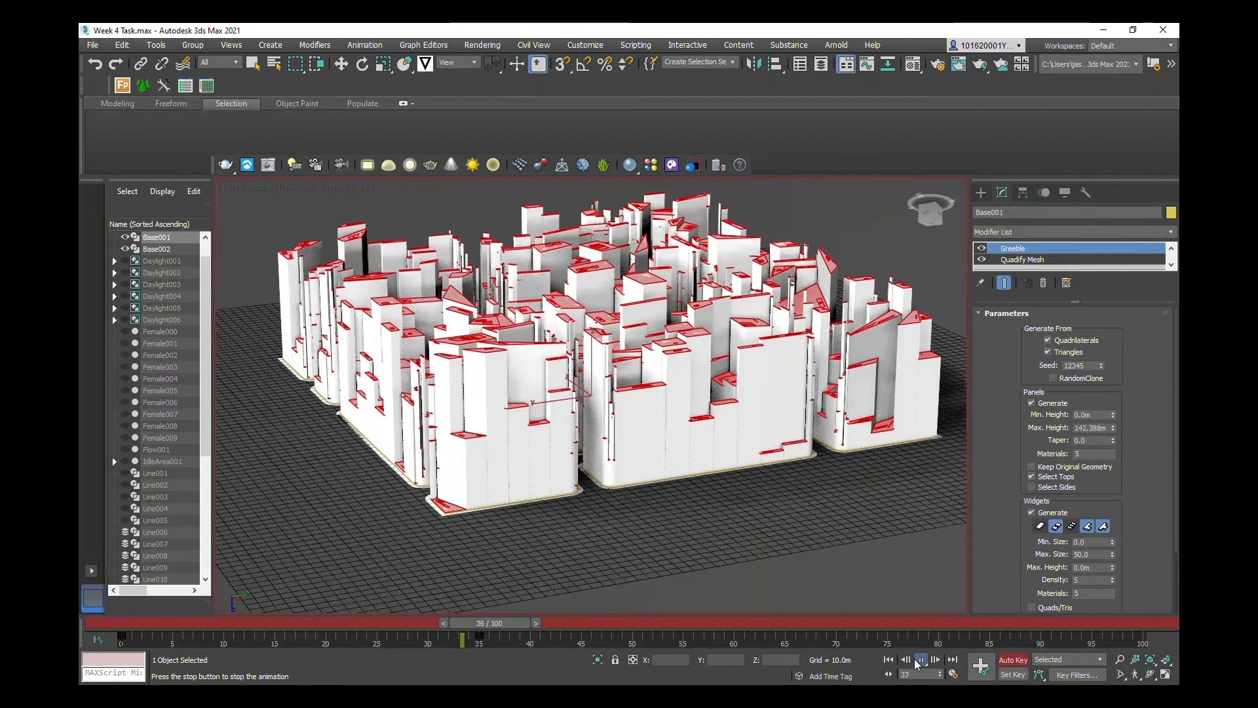
click(920, 660)
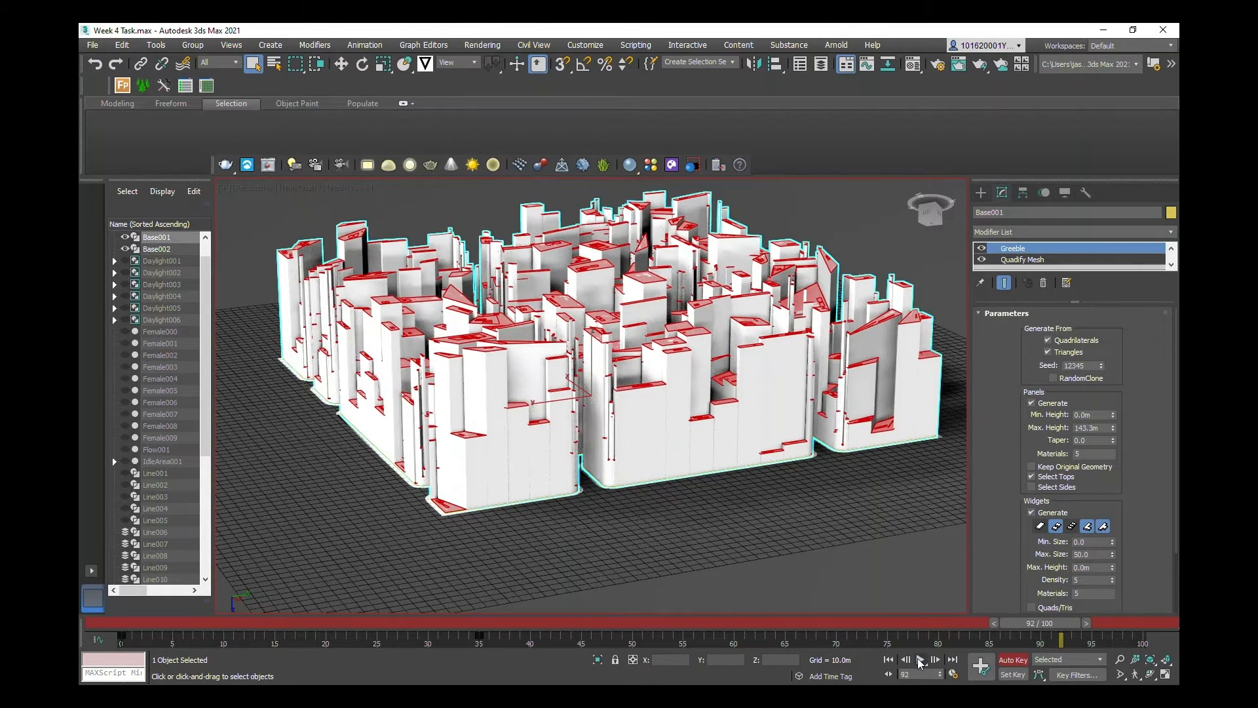
click(921, 660)
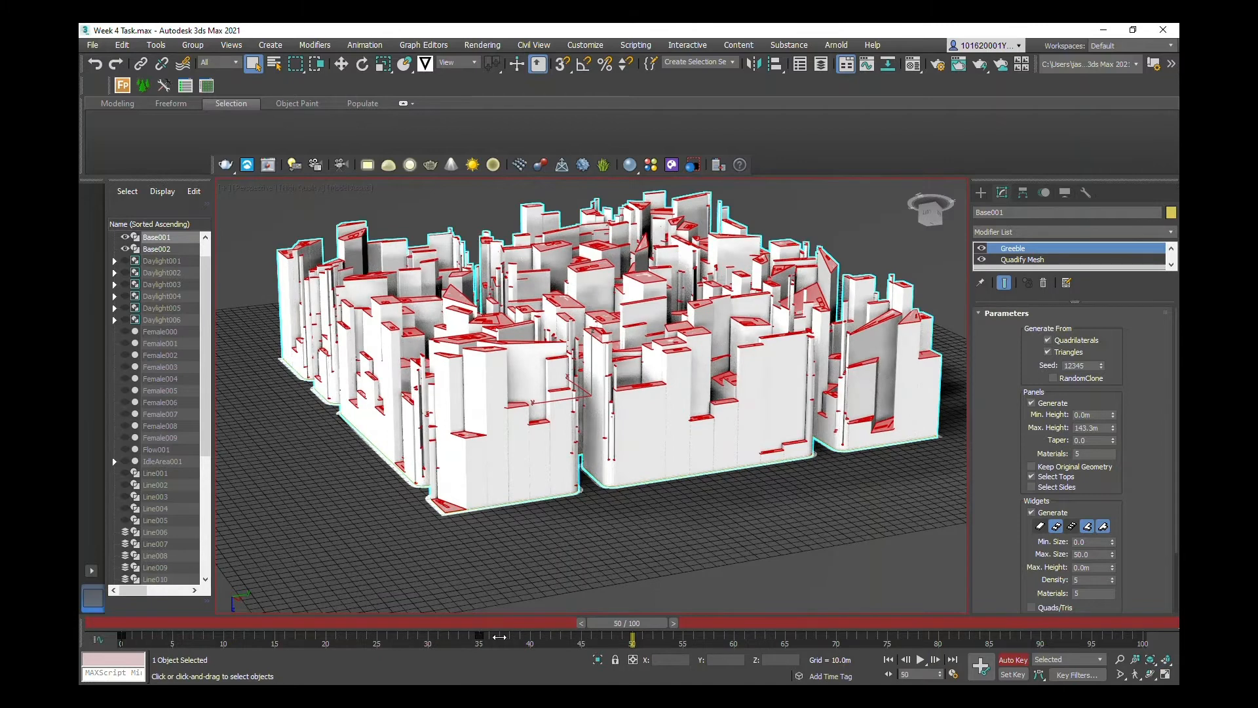
Move the height key from frame 35 to frame 70 and extend the animation's end time to 500.
drag(479, 636, 842, 647)
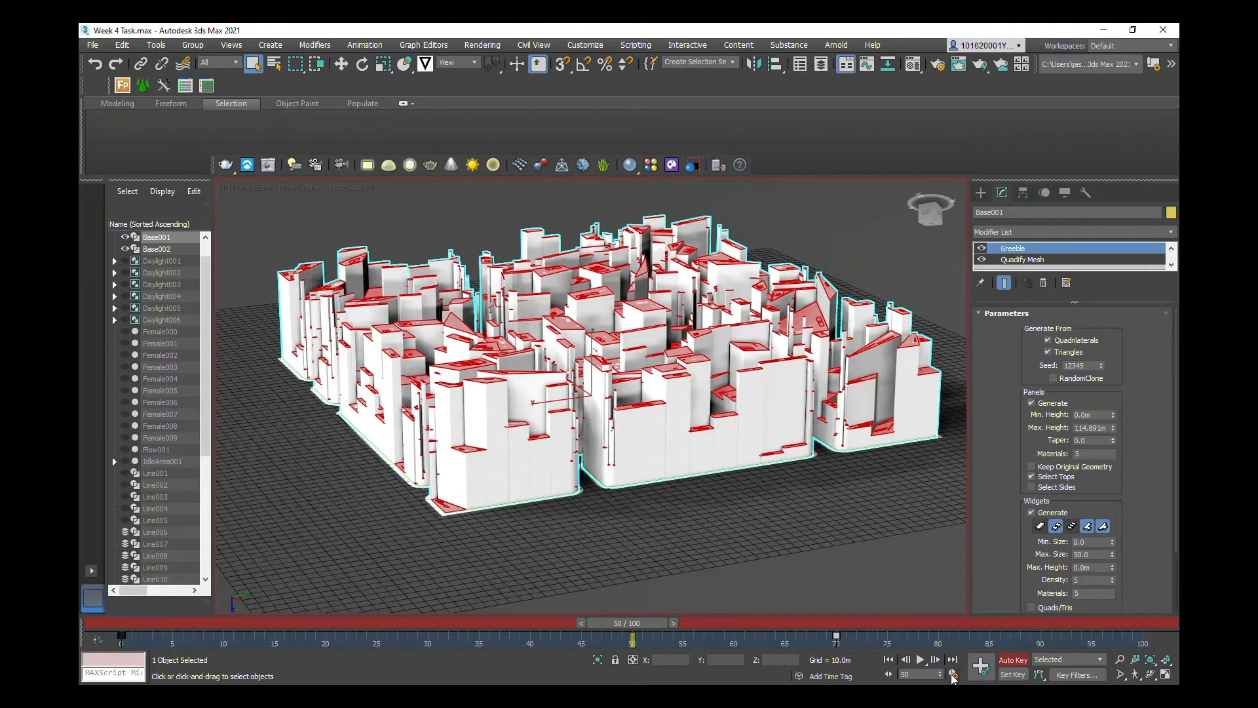
click(952, 675)
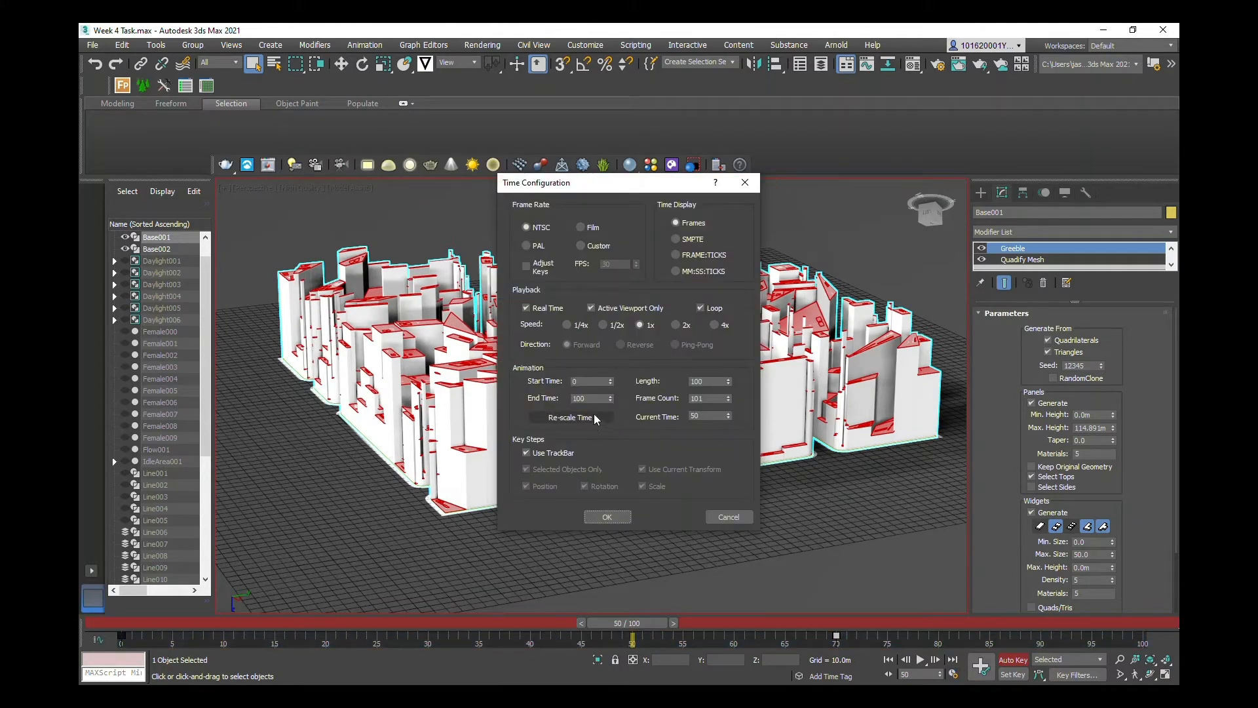
double_click(590, 398)
text(500)
key(Return)
click(605, 517)
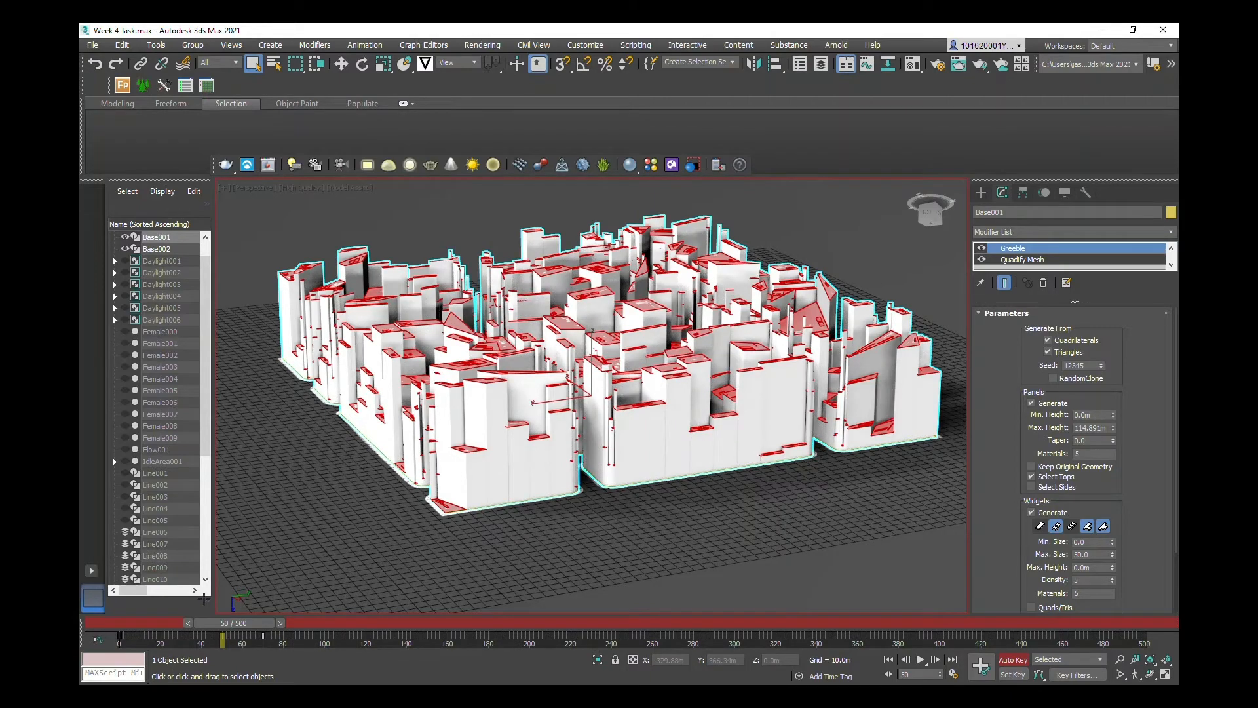
Retime the height keys to about frames 12 and 195, playing the animation from frame 0 to check the growth speed.
drag(212, 623, 79, 620)
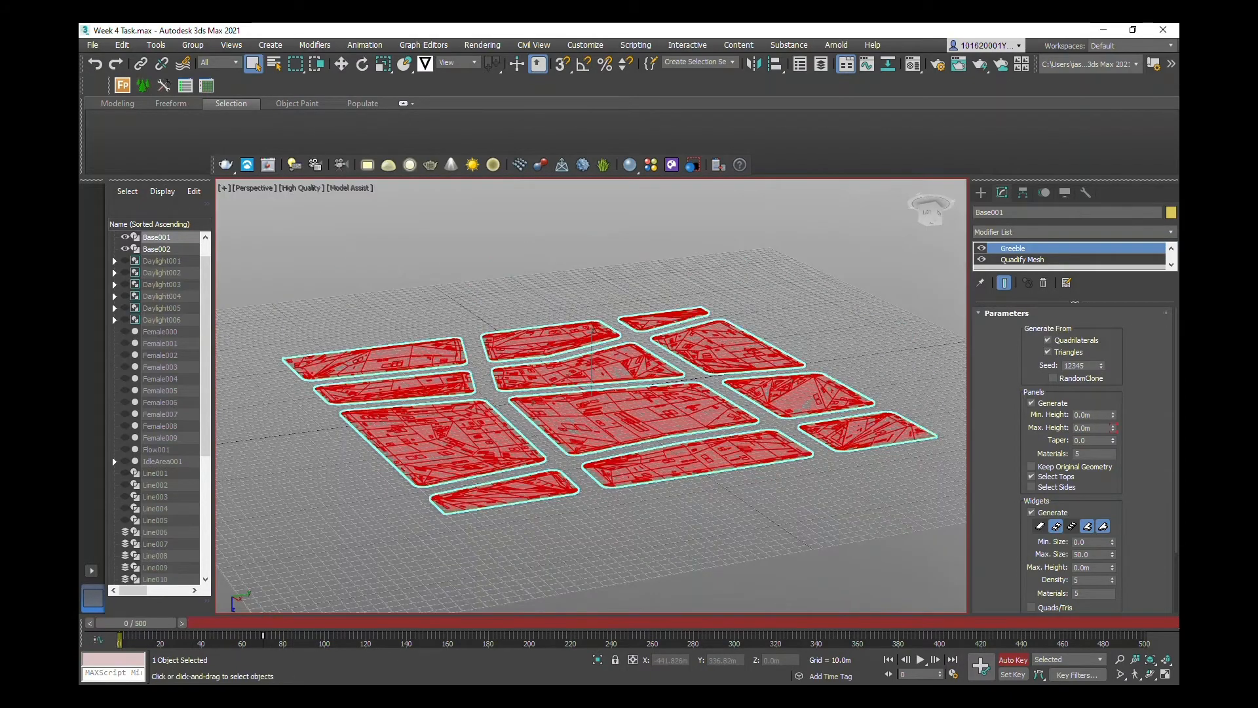
click(923, 658)
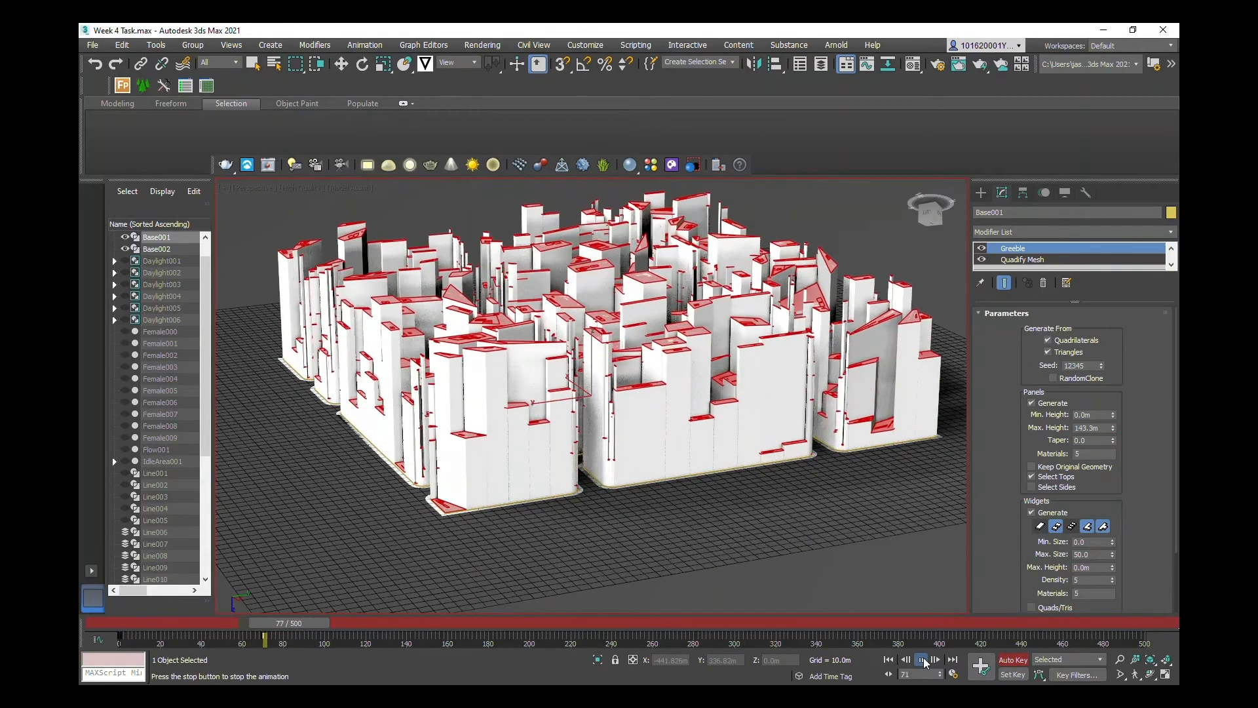
drag(357, 622, 80, 620)
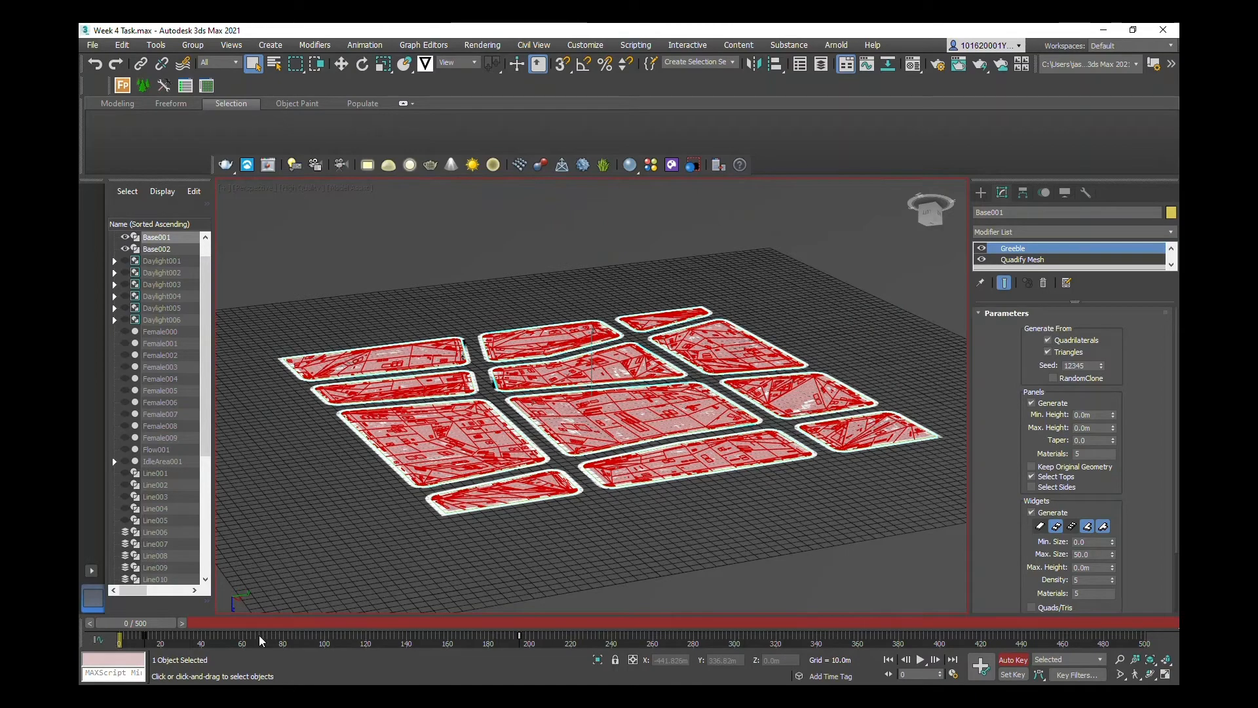
click(921, 660)
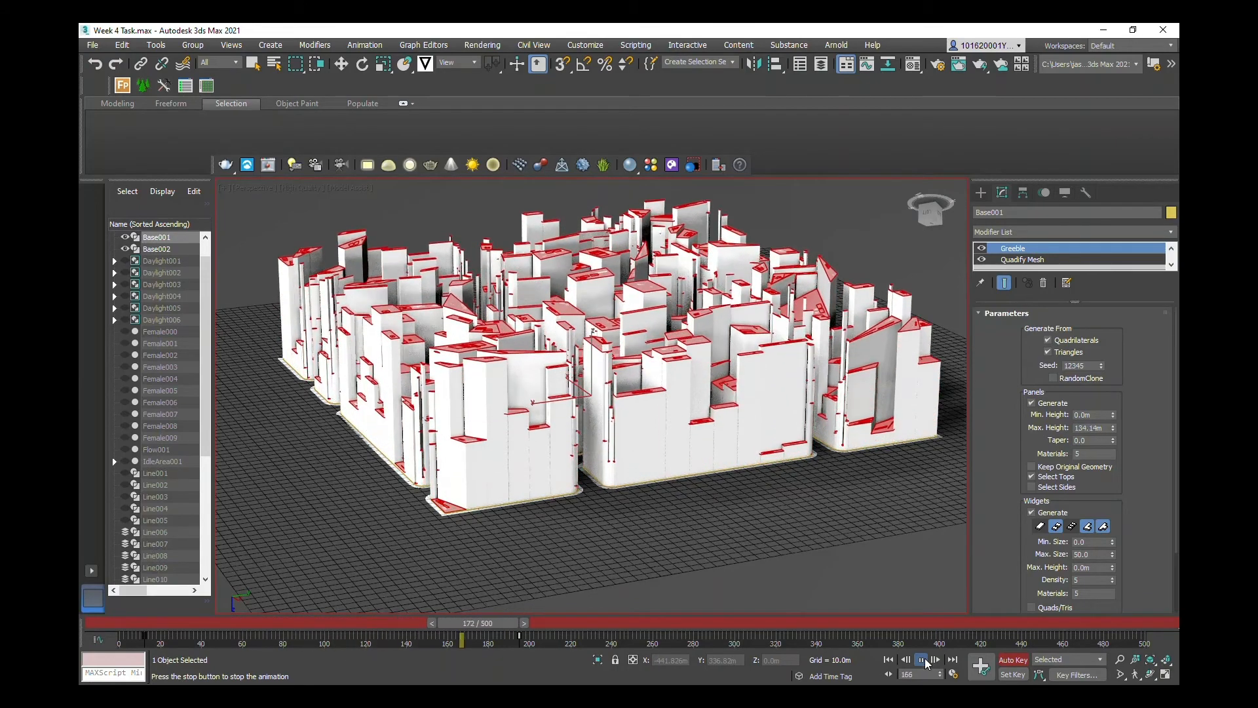
click(923, 659)
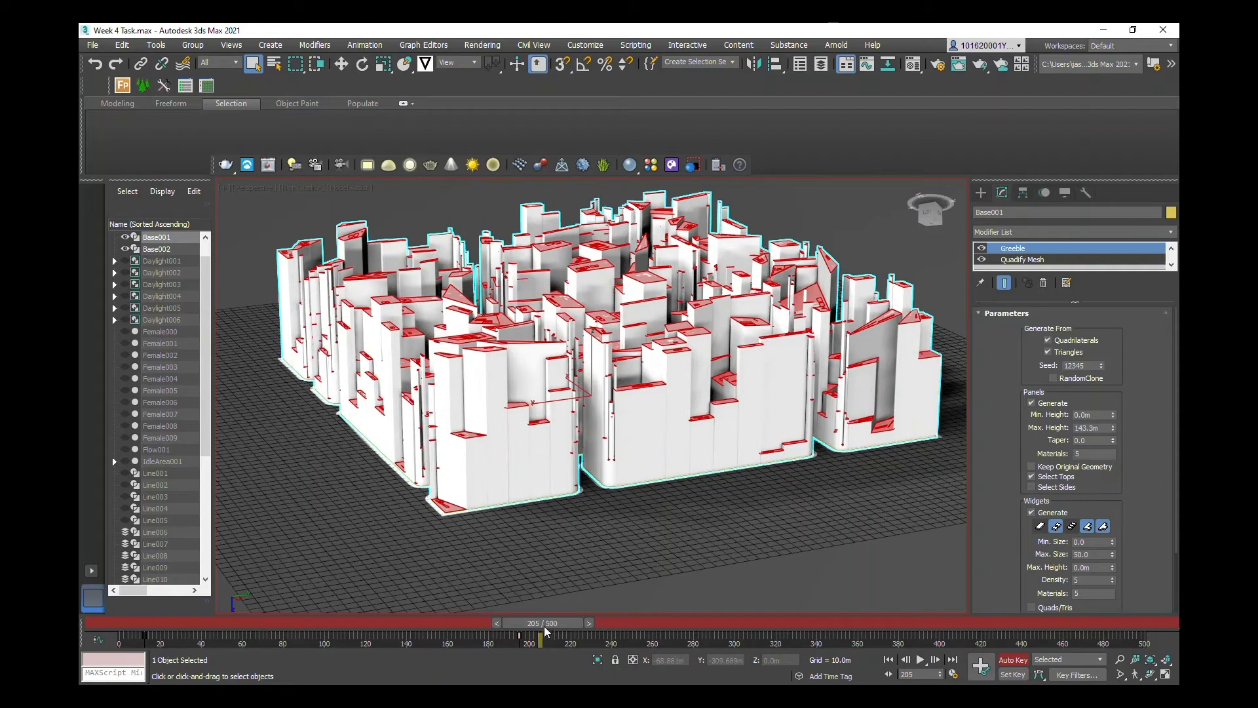
At frame 195, raise the Greeble widgets' maximum height, and play the animation from frame 0 to check it.
drag(574, 623, 553, 623)
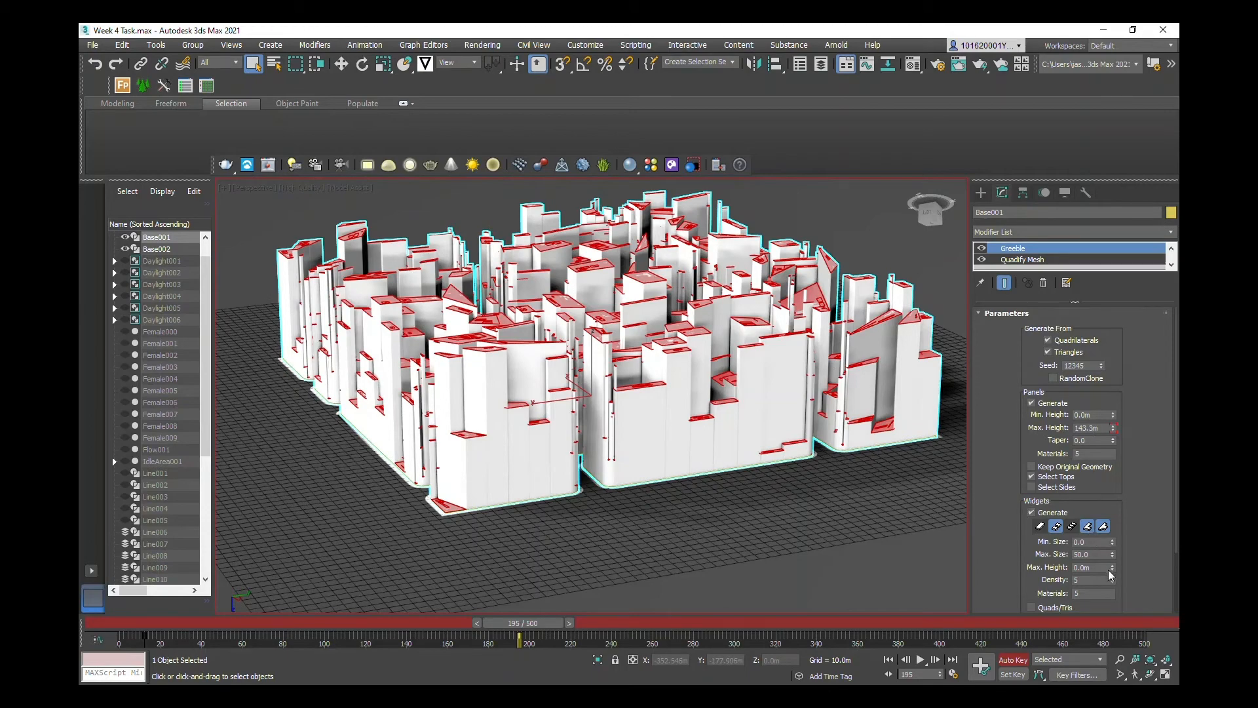
drag(1112, 567, 1112, 234)
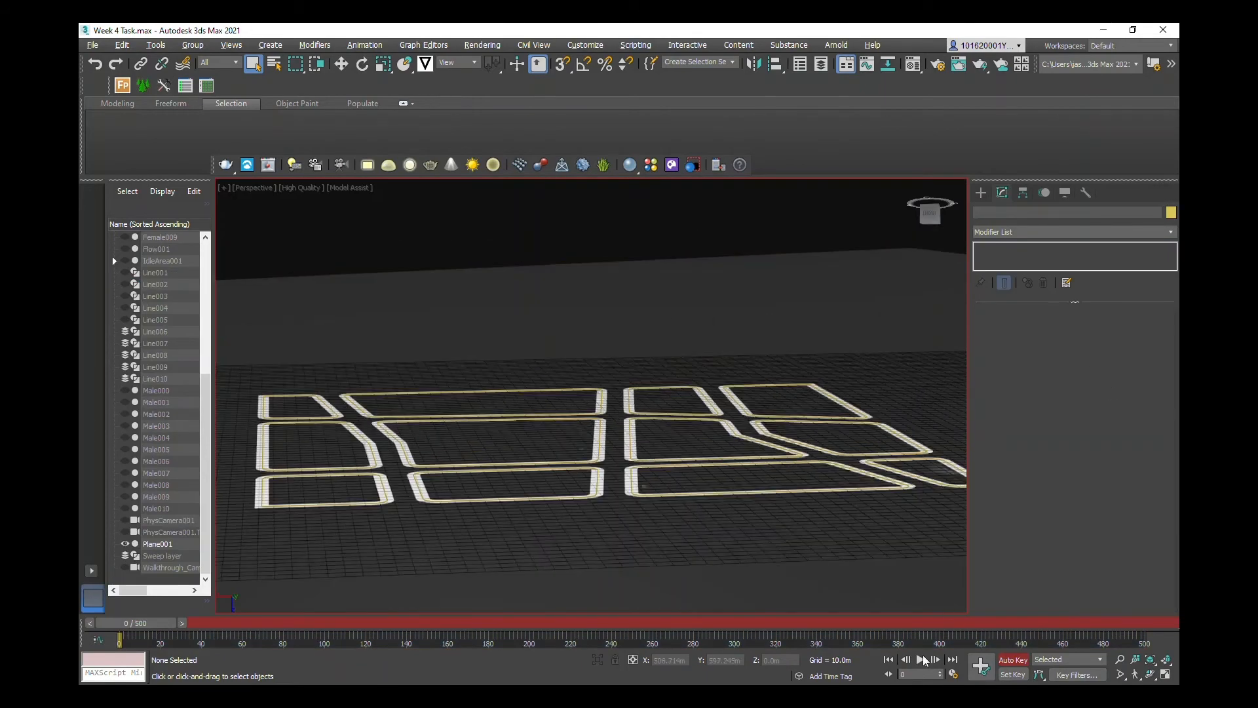
click(922, 658)
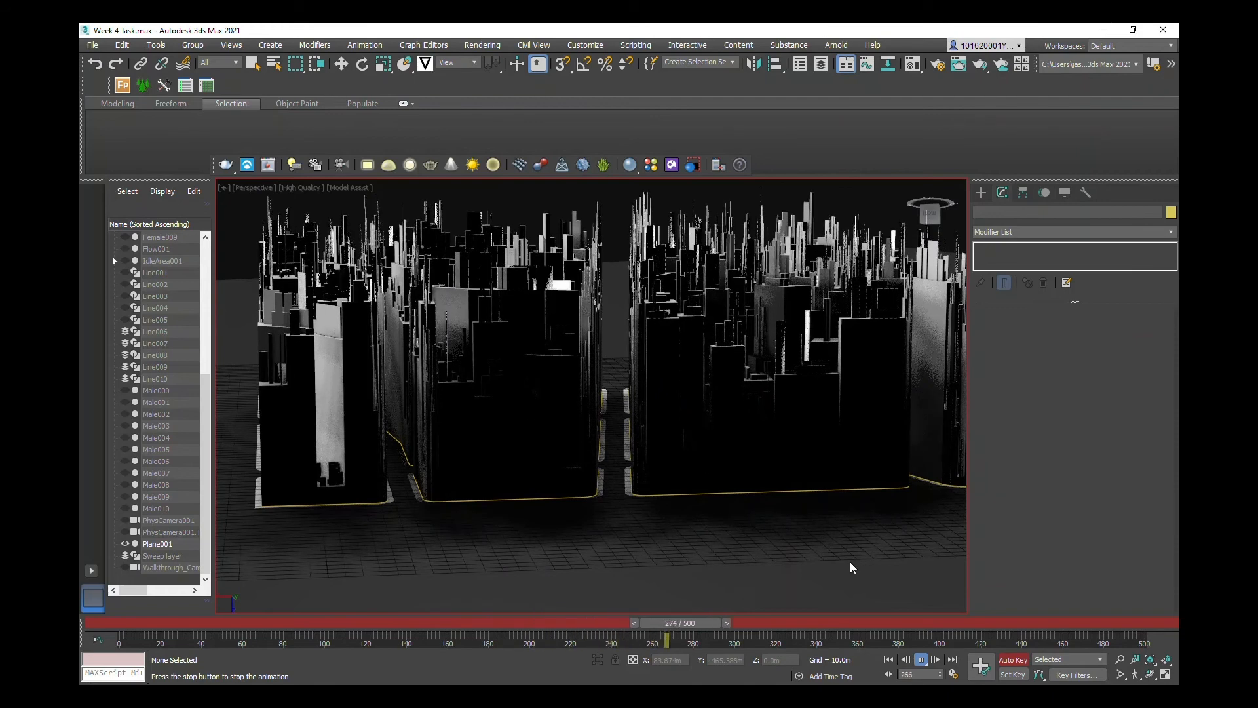
click(922, 660)
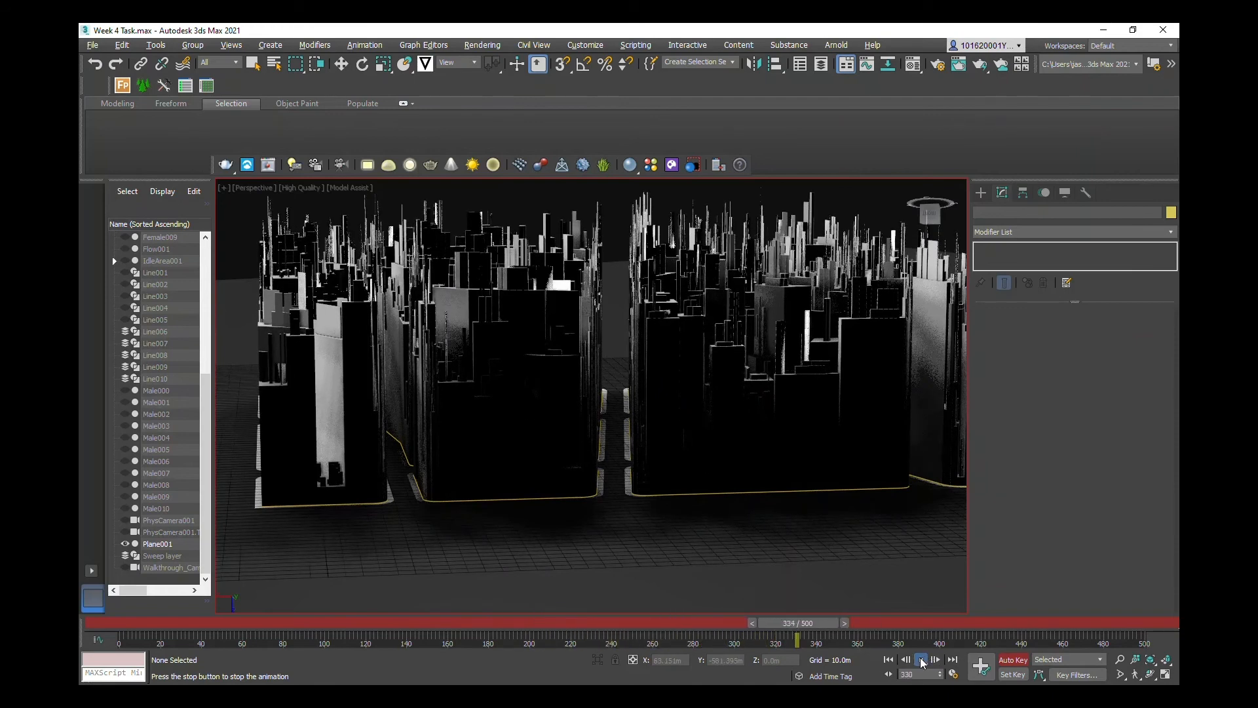